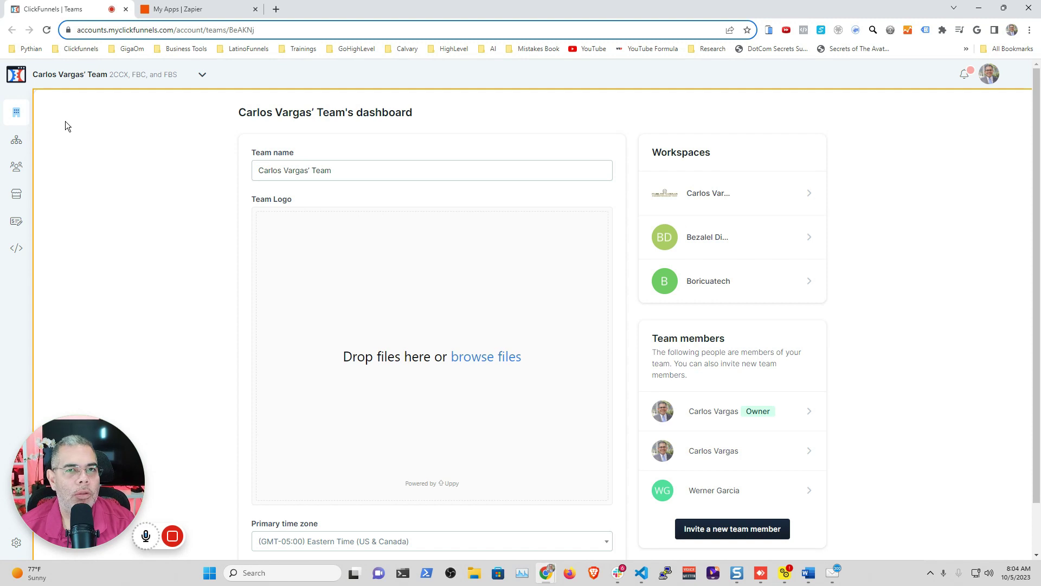
Reach the Developer Portal via the team workspaces and accept the ClickFunnels invite on Zapier
left_click(202, 76)
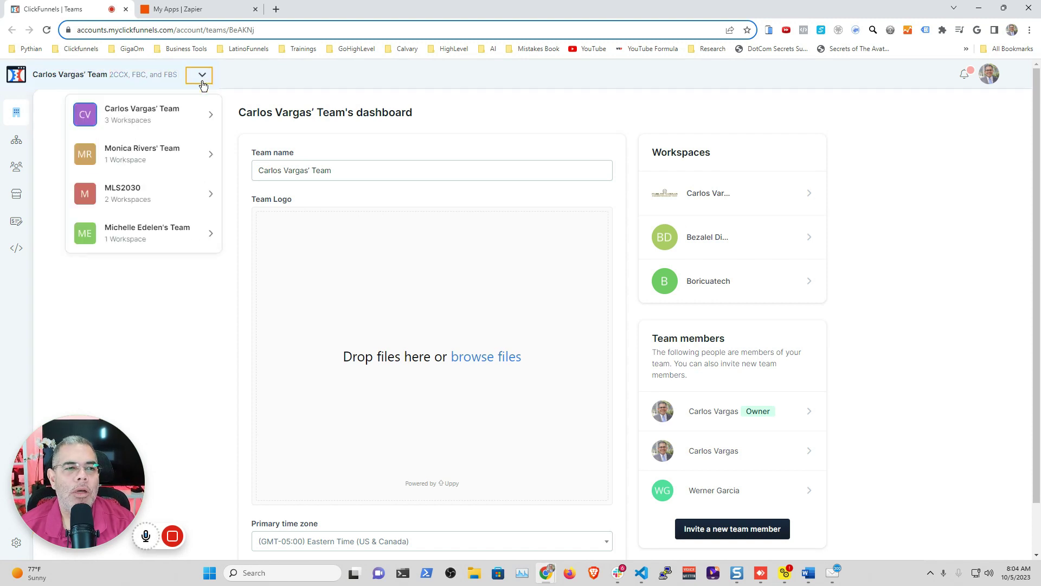
left_click(212, 116)
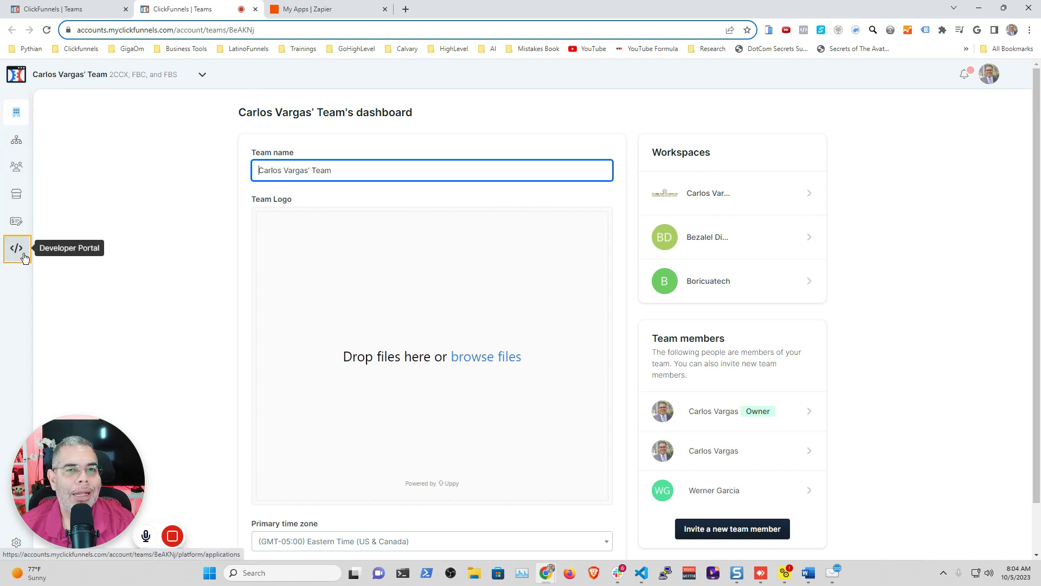
left_click(16, 249)
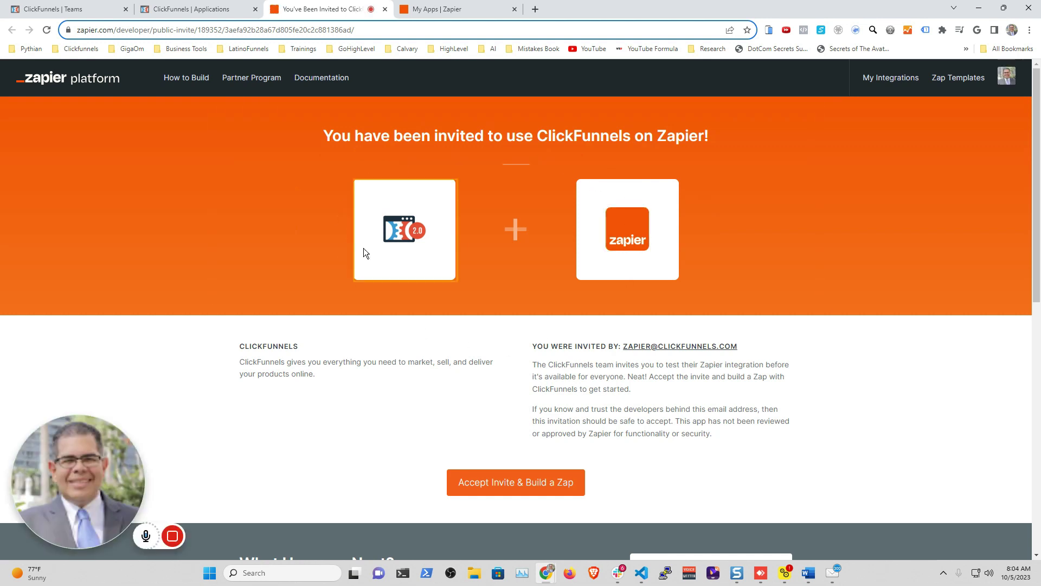
left_click(491, 487)
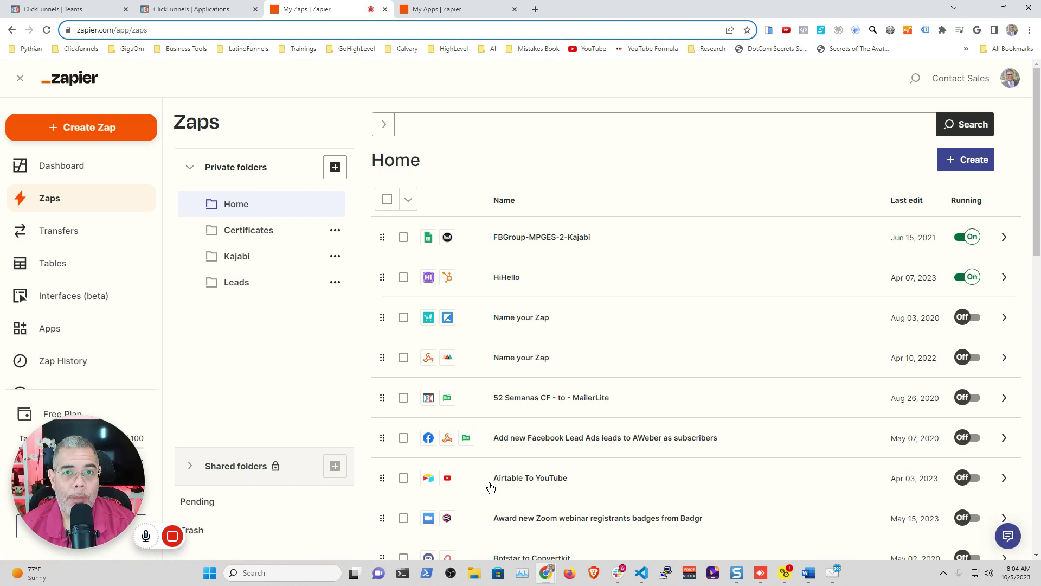
Scroll the Zapier Zaps dashboard to view the list of existing zaps
left_click_drag(381, 478, 298, 341)
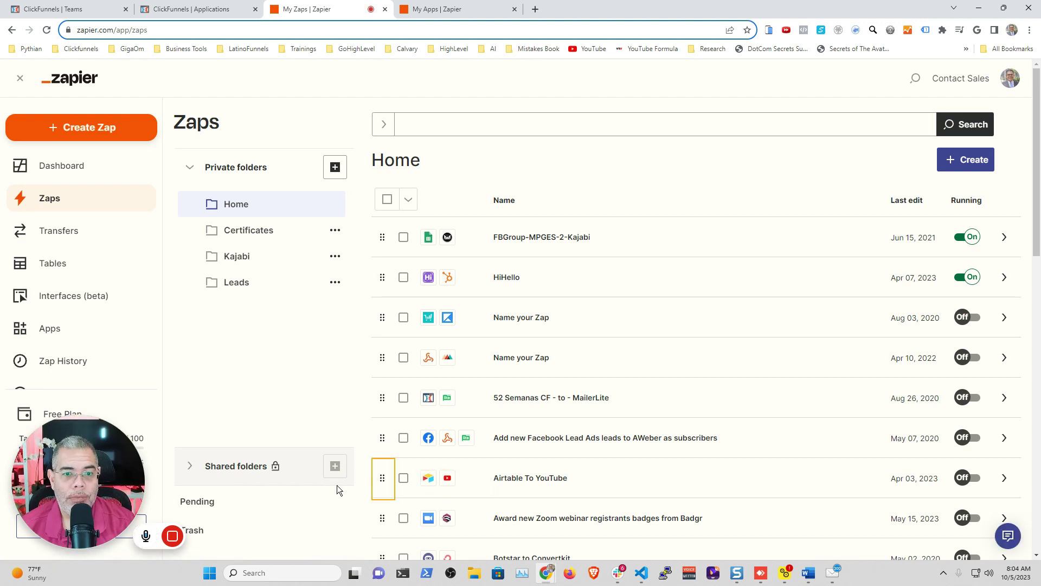
Show the connected Apps list and begin adding a new app connection
left_click_drag(39, 332, 44, 333)
left_click(44, 333)
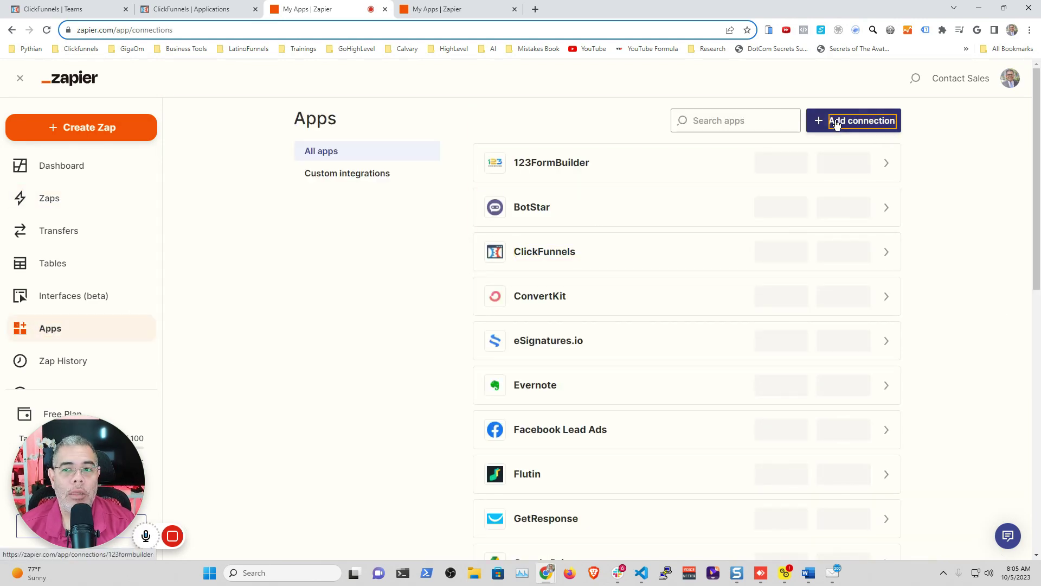
left_click(822, 120)
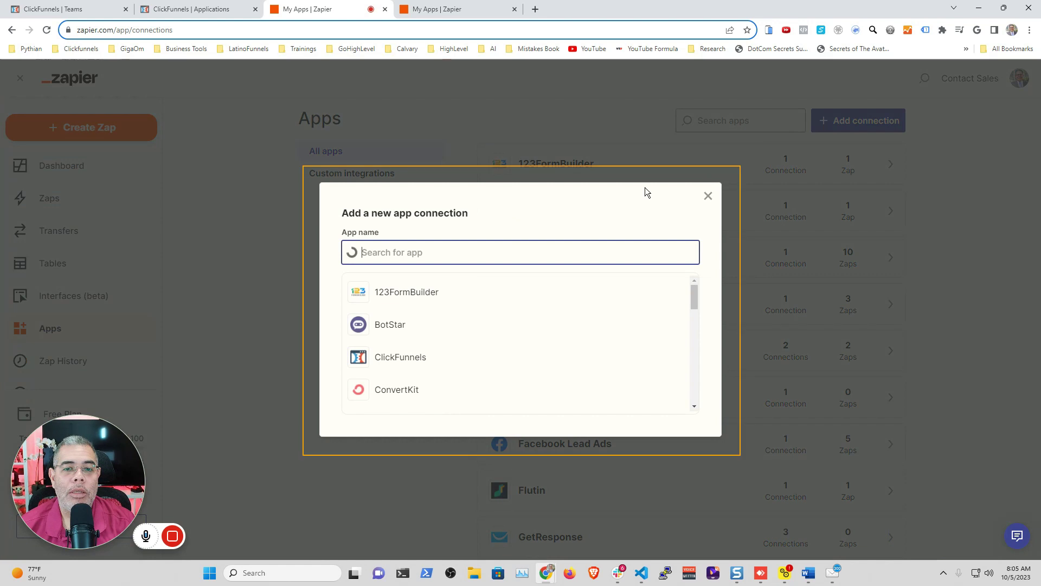
Search 'clickfunnels' in the Add connection dialog, then abandon it
left_click(422, 253)
type("click")
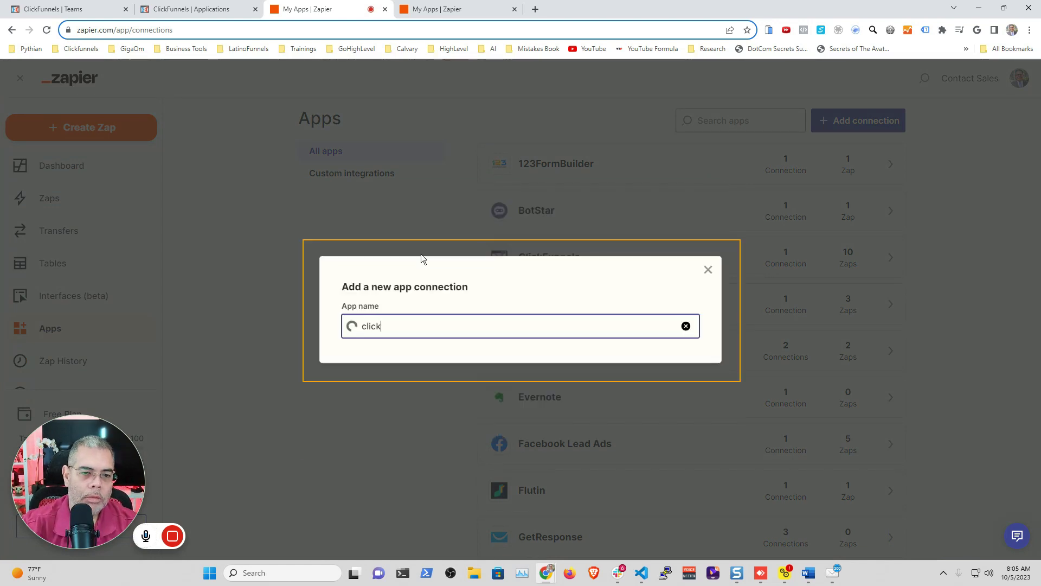
type("funnels")
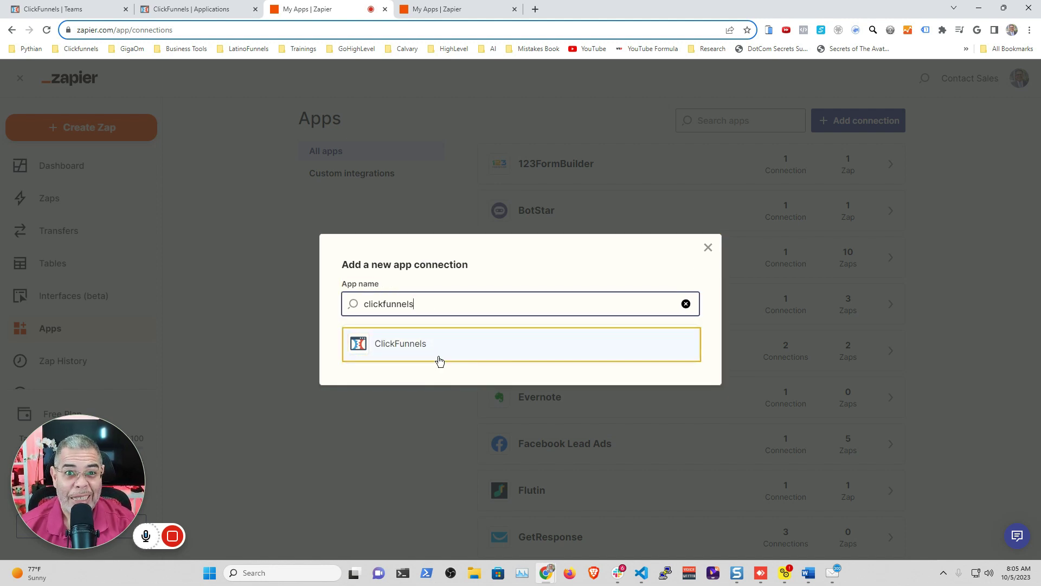
left_click(258, 232)
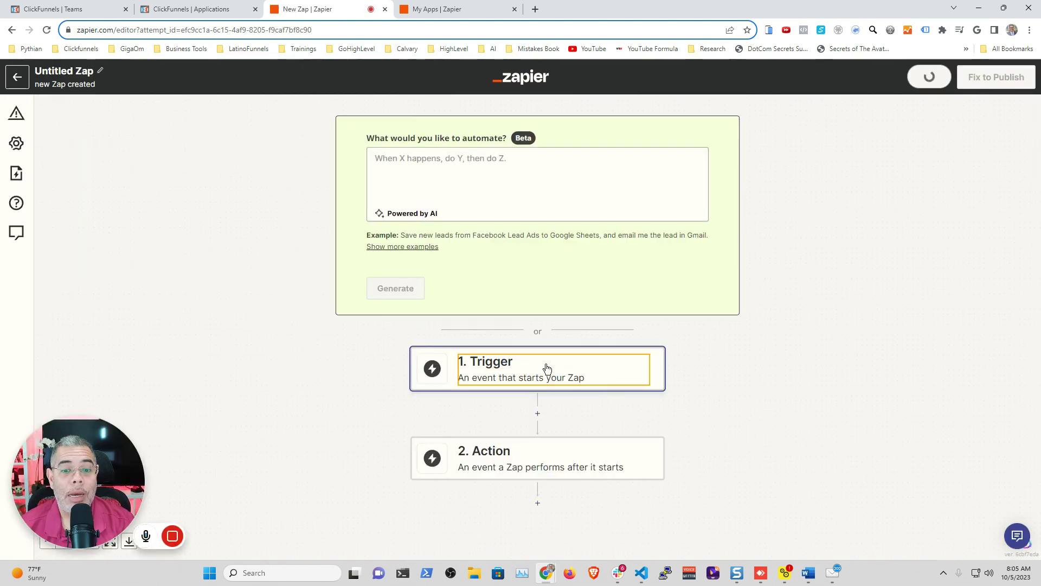
Make ClickFunnels (2.0.0) By Invite the Zap's trigger app
left_click(603, 370)
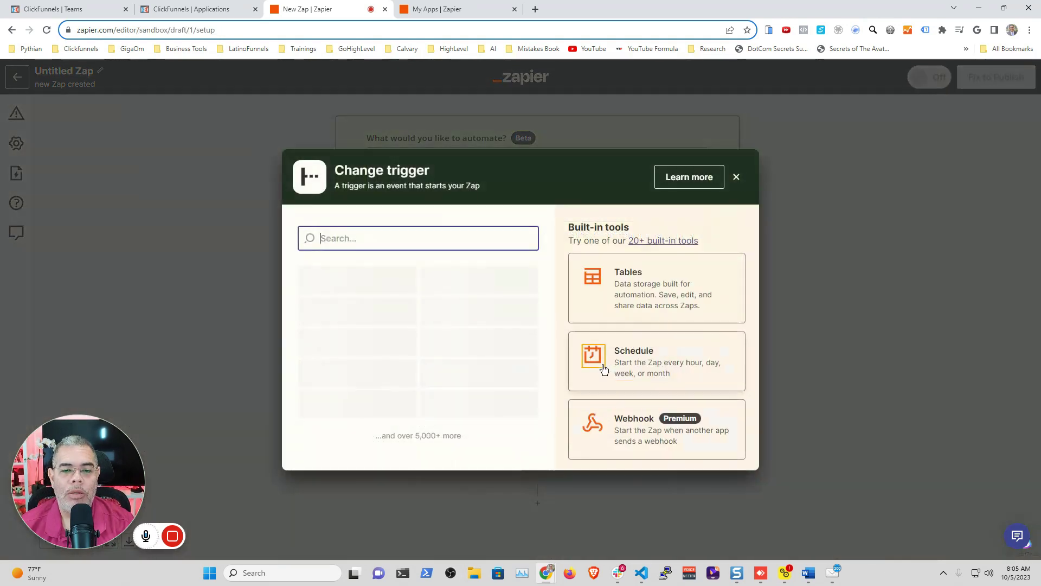
type("cl")
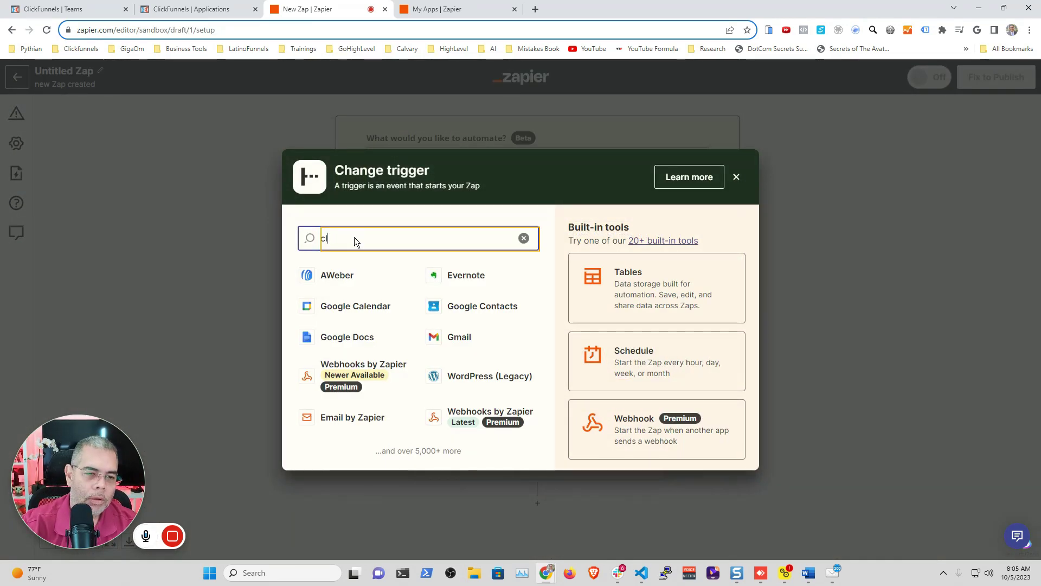
type("ickfunnels")
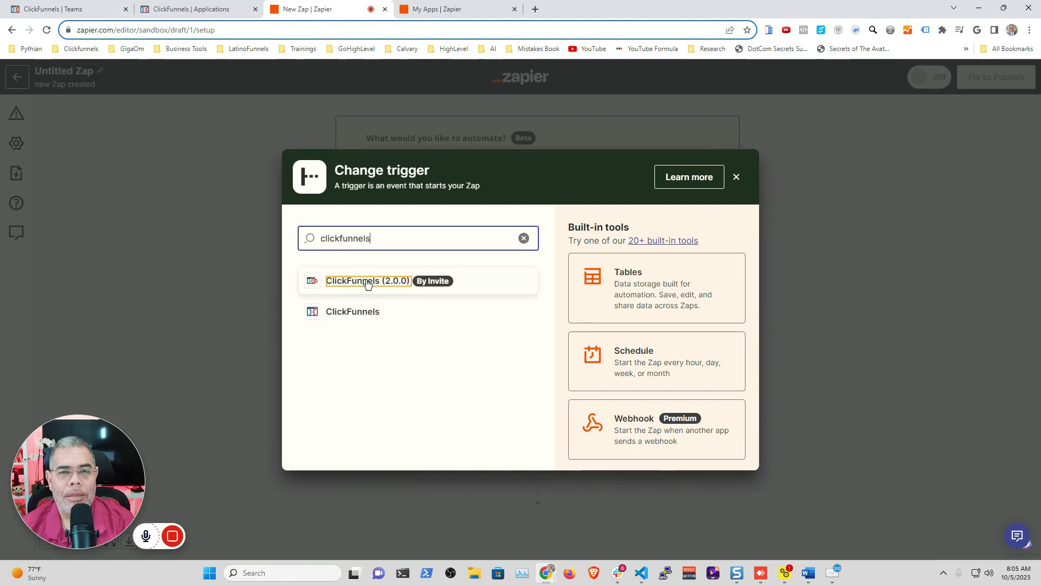
left_click(472, 281)
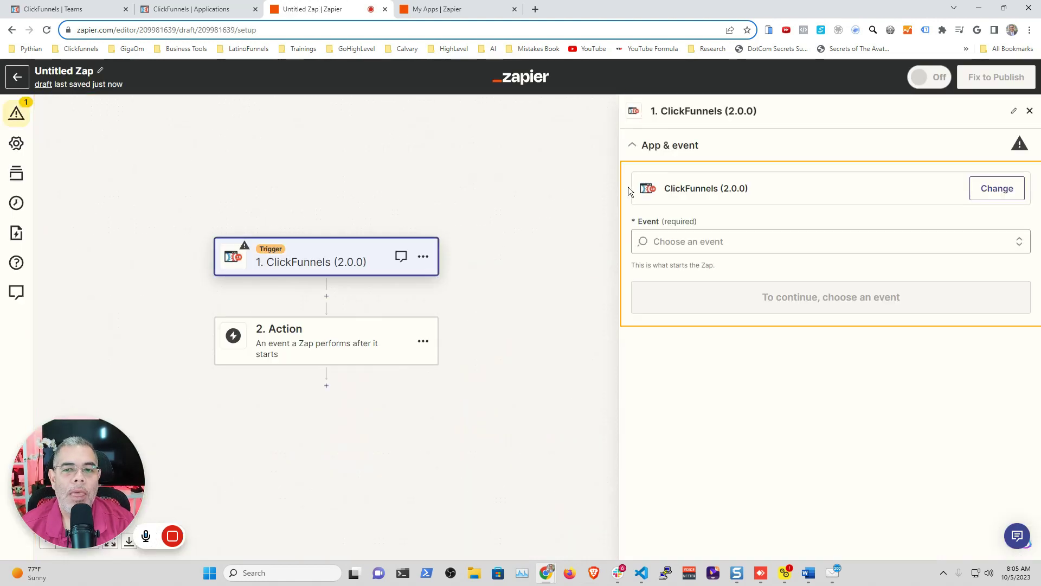
Review the ClickFunnels trigger events, then move on to the action step's app choice
left_click(753, 243)
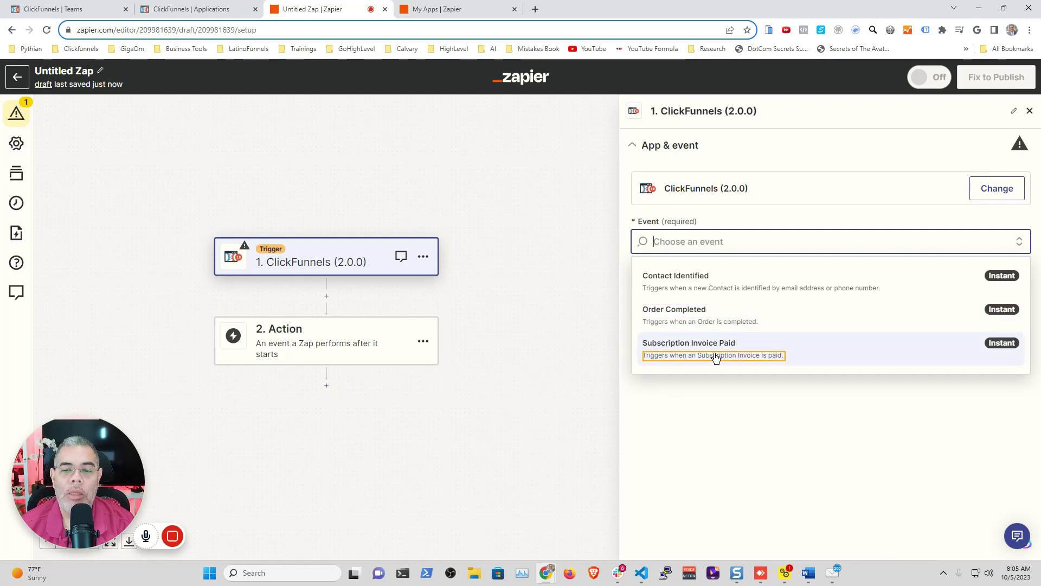
left_click(374, 339)
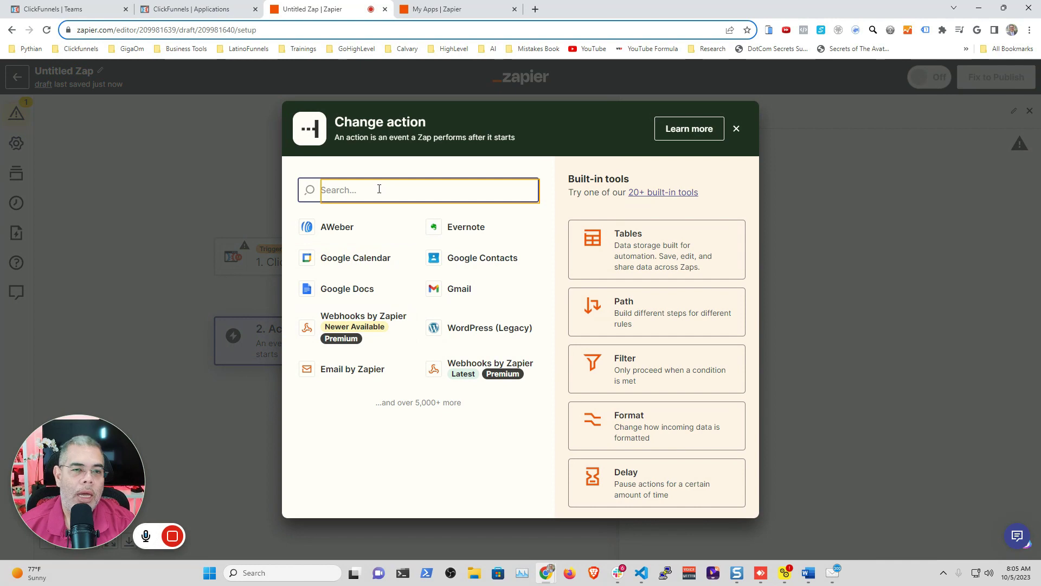
type("click")
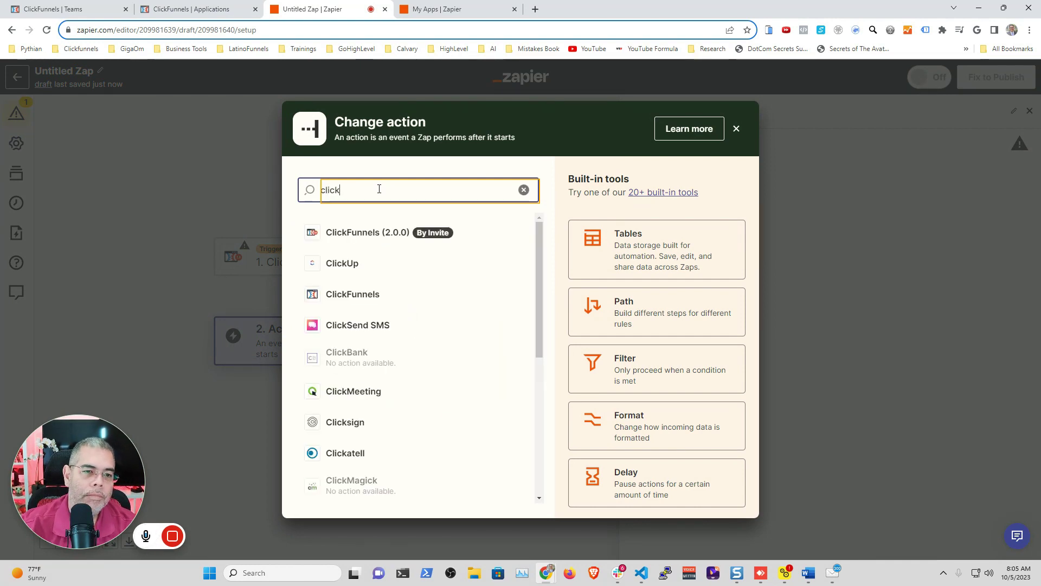
Make ClickFunnels (2.0.0) the action app and list its available events
left_click(378, 233)
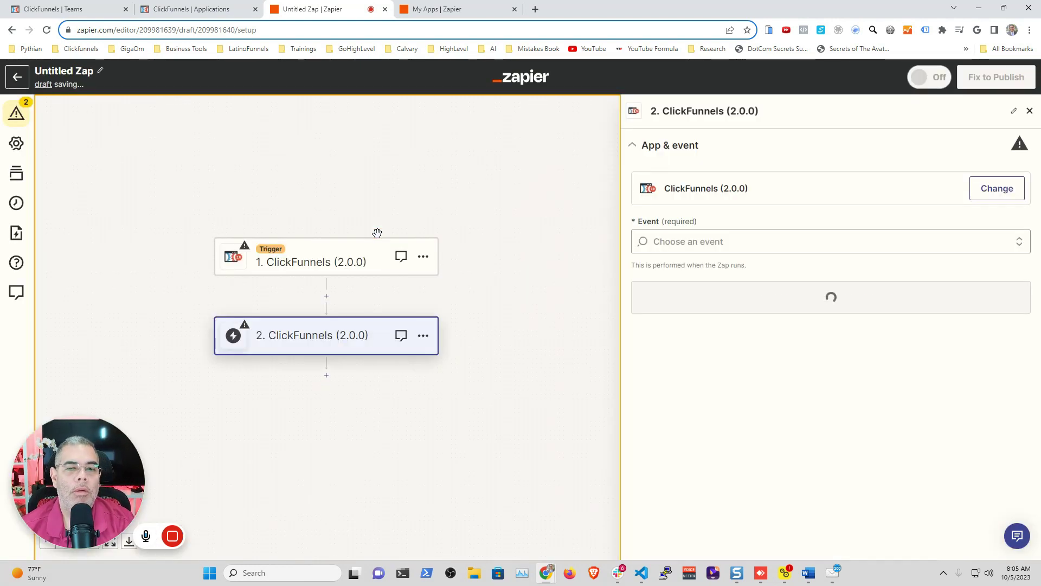
left_click(753, 243)
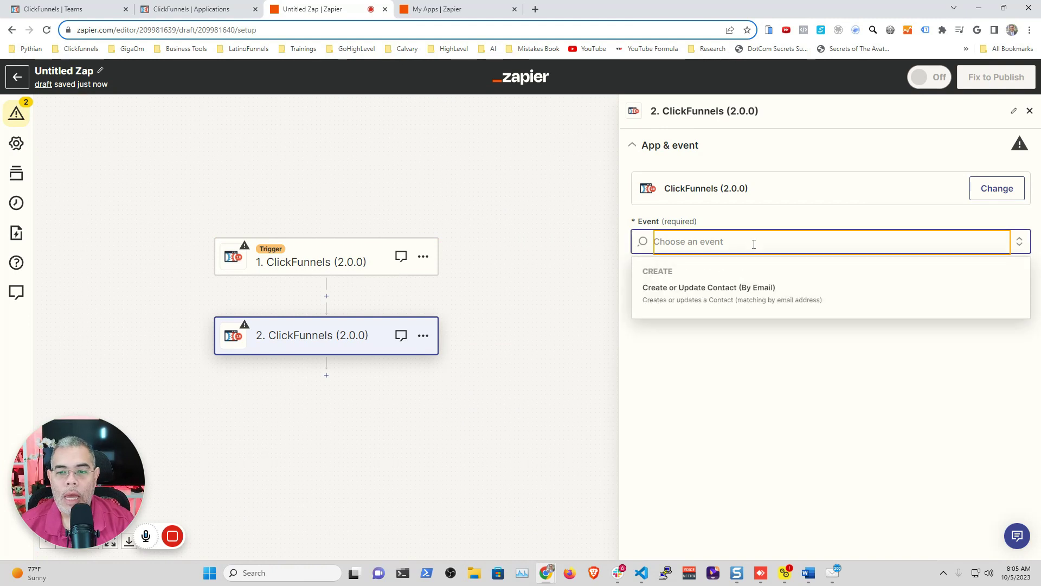